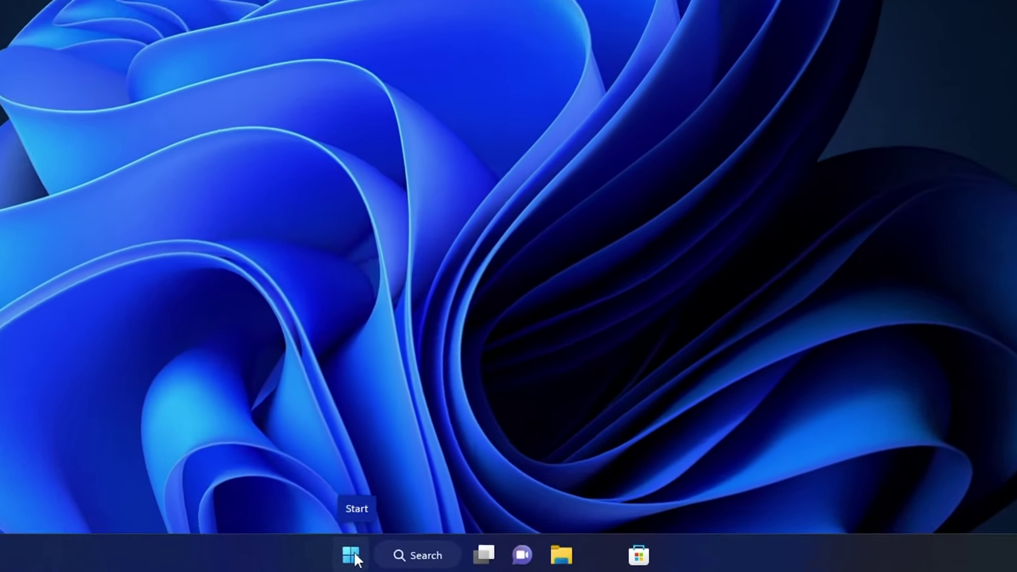
Step: Open Device Manager and select the Standard PS/2 Keyboard in the Keyboards category
right_click(402, 560)
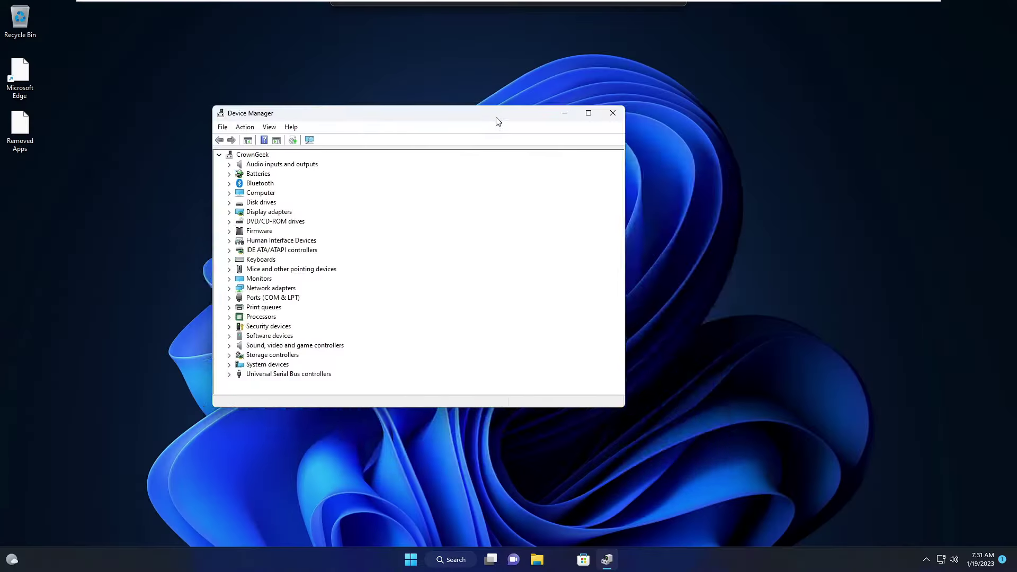
left_click_drag(495, 121, 665, 189)
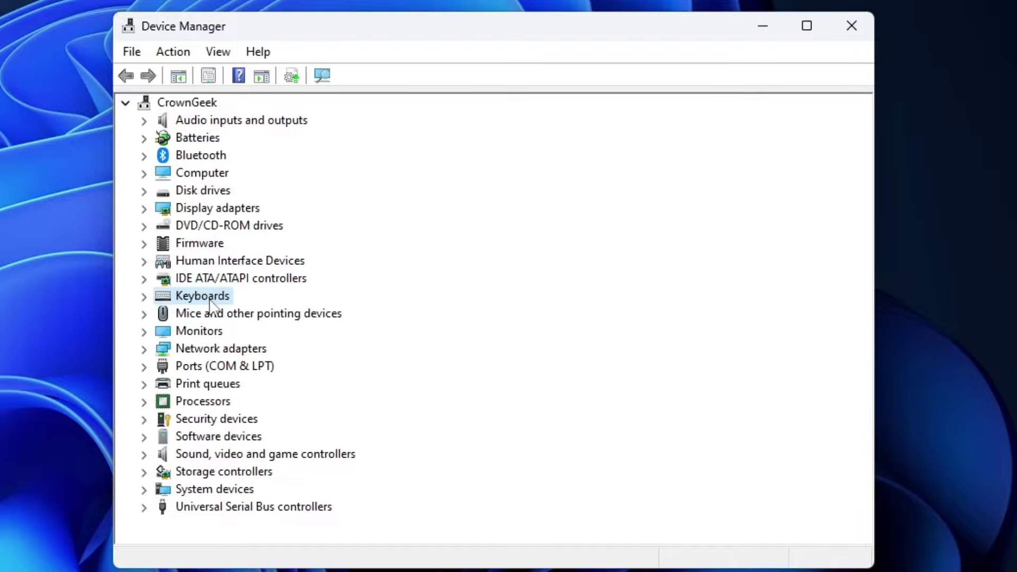
double_click(210, 301)
left_click(236, 318)
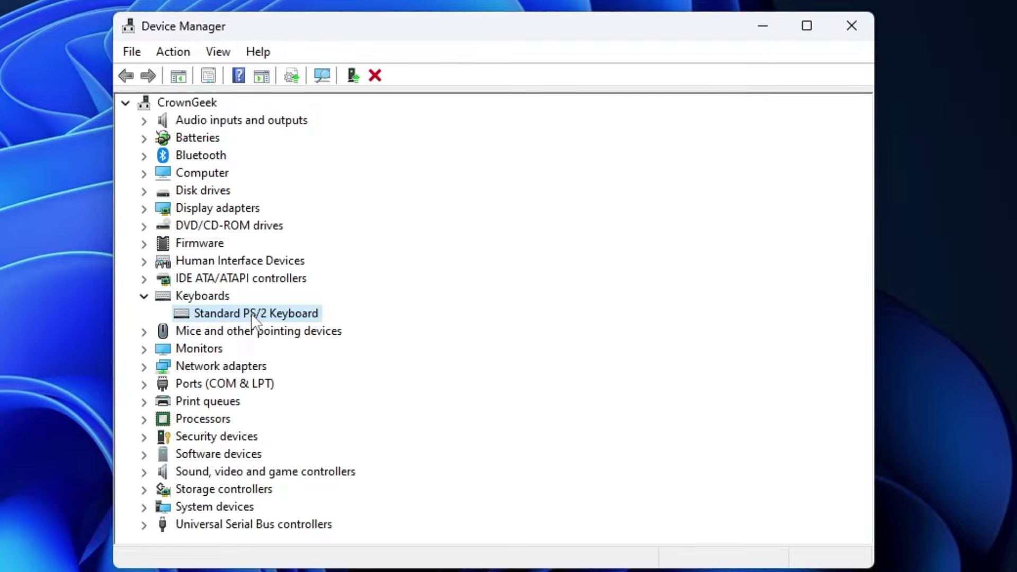
Step: Search automatically for an updated driver for the Standard PS/2 Keyboard, then close the driver wizard
right_click(253, 318)
left_click(316, 329)
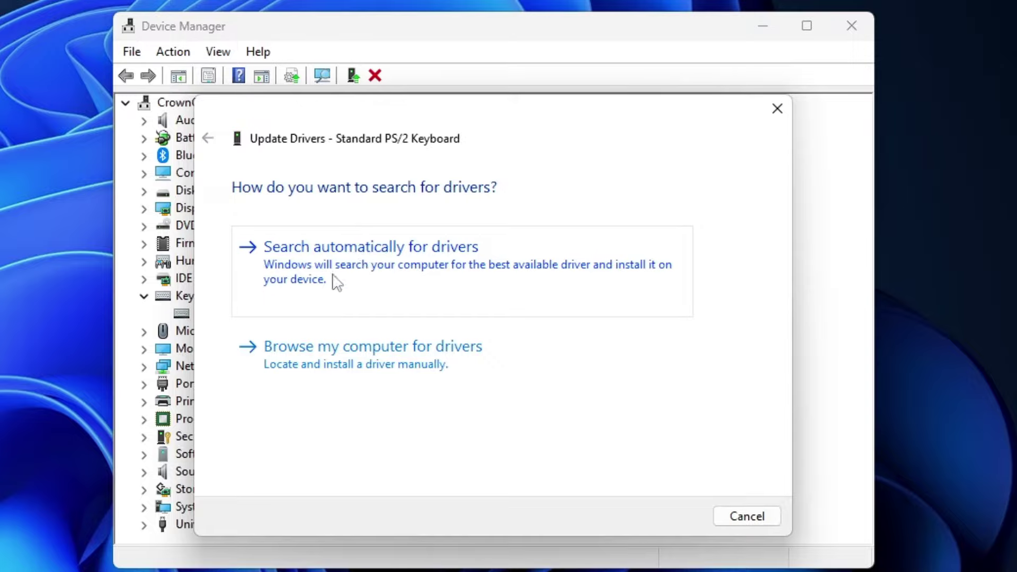
left_click(376, 281)
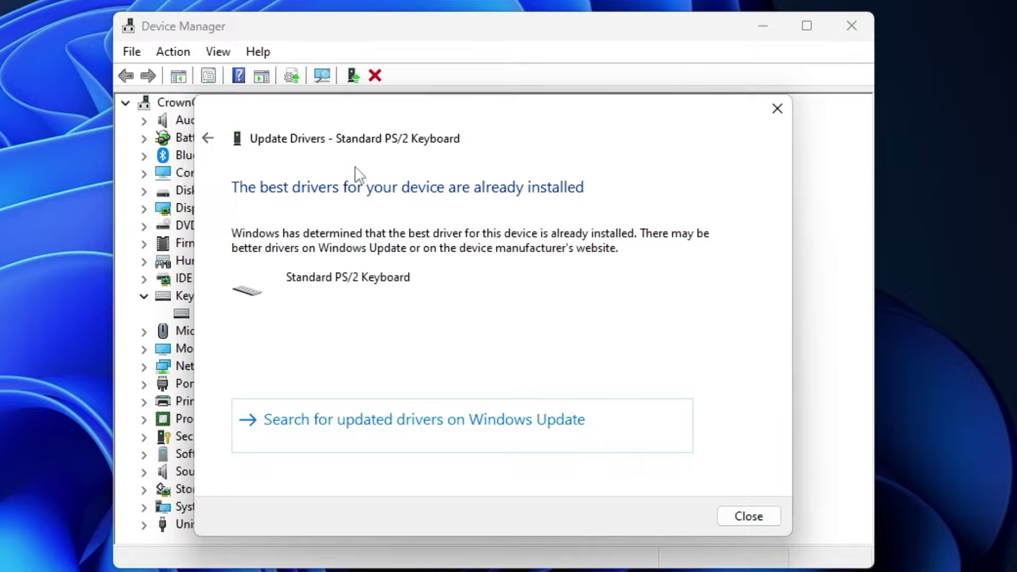
left_click(745, 516)
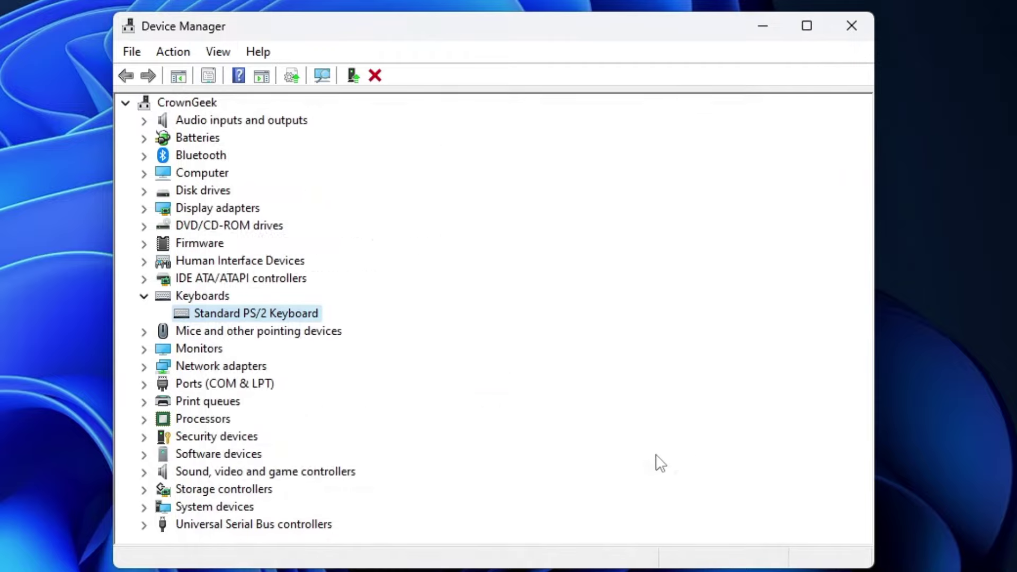
right_click(272, 317)
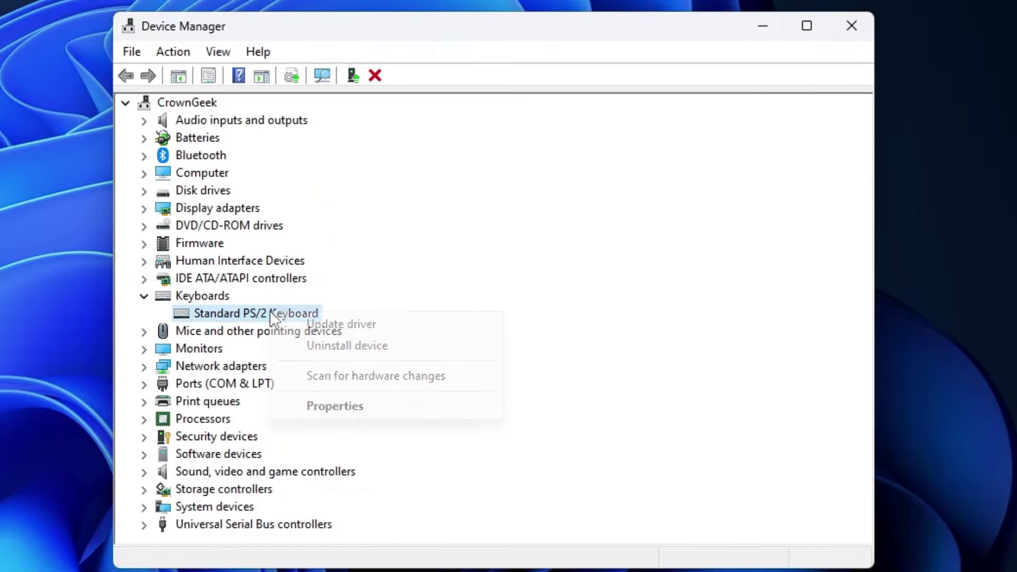
left_click(317, 349)
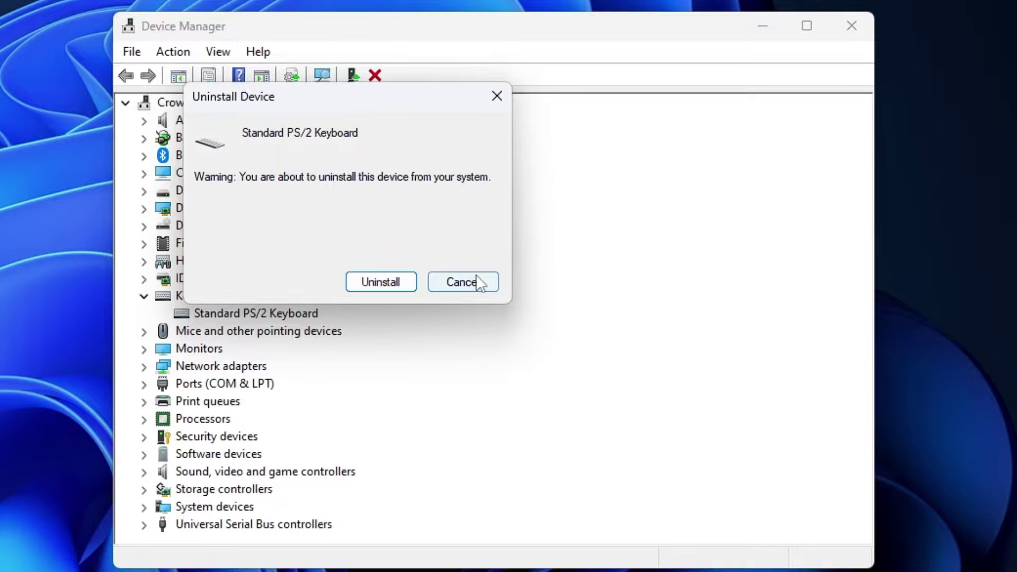
left_click(463, 282)
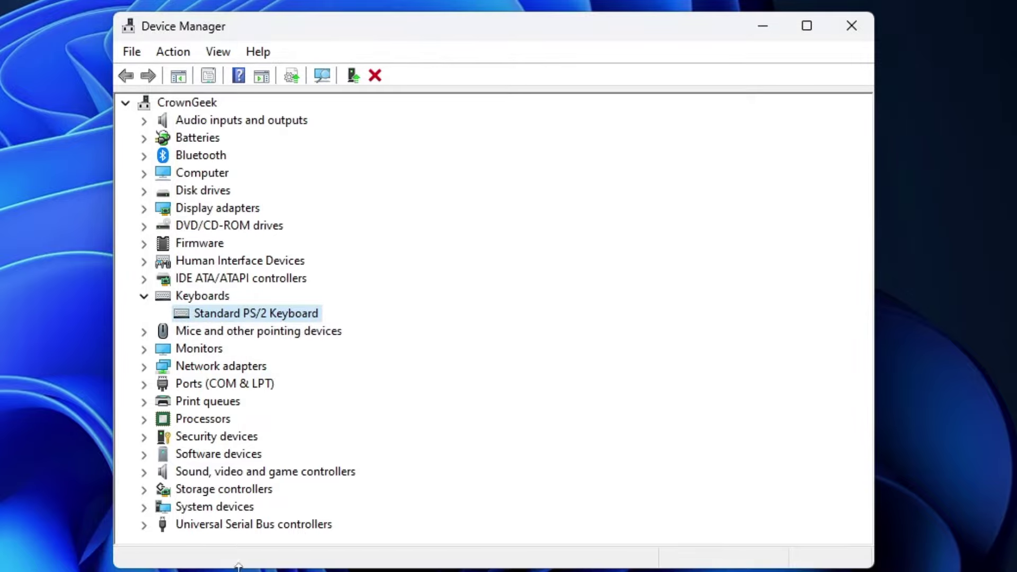
Step: Close Device Manager and open the Keyboard page in the Accessibility settings
left_click(852, 36)
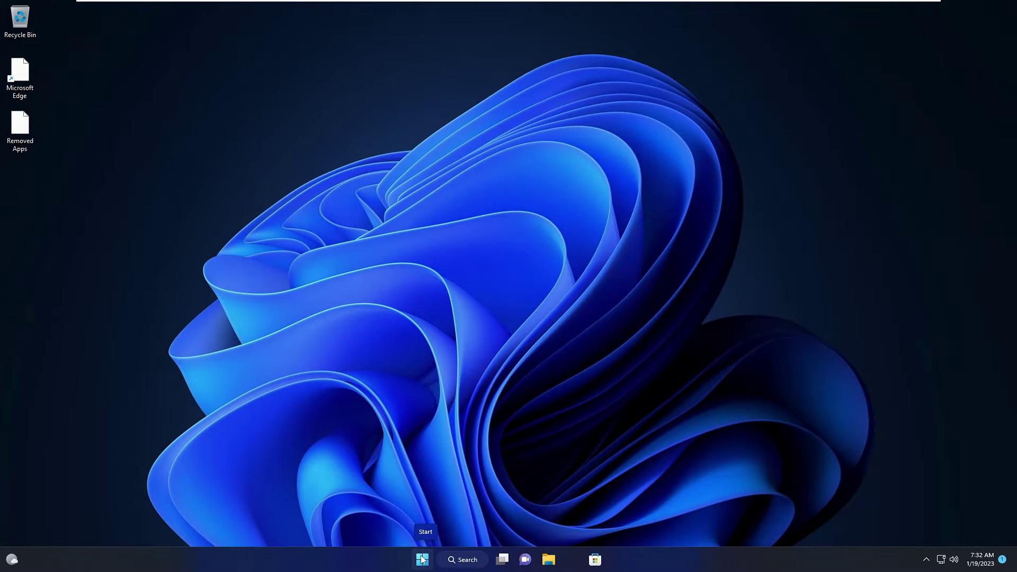
right_click(422, 556)
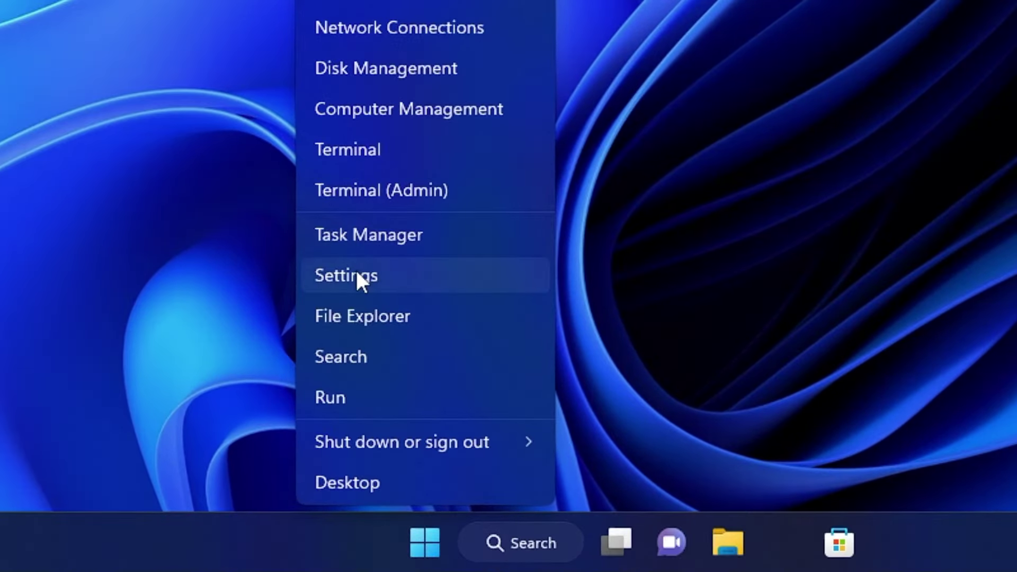
left_click(352, 422)
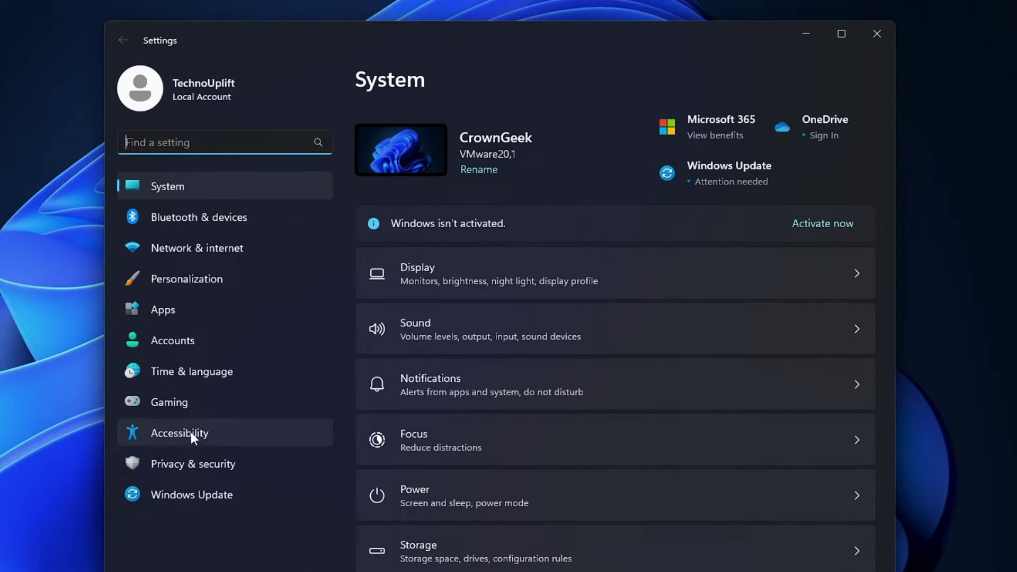
left_click(207, 438)
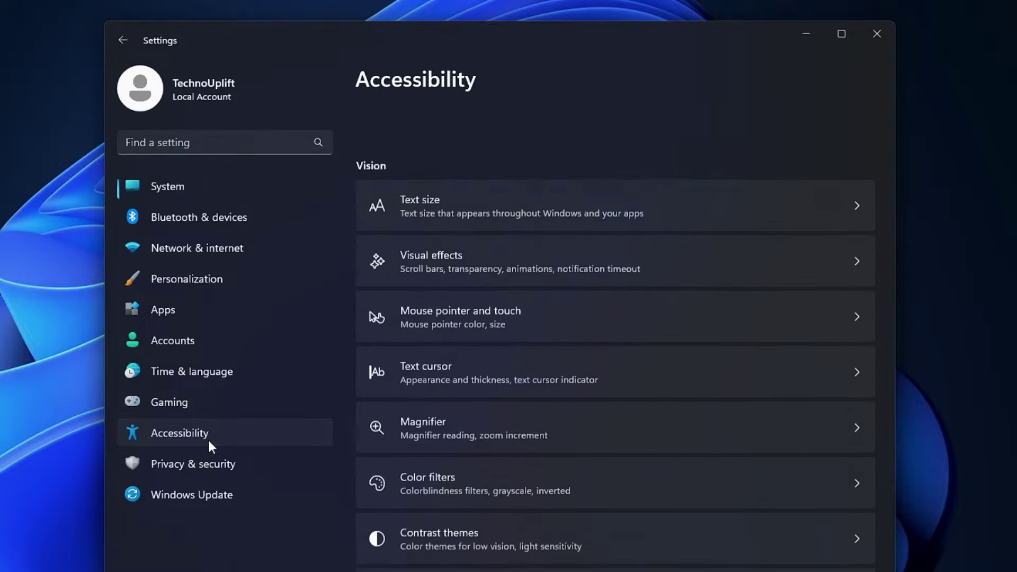
scroll(482, 364, "down", 6)
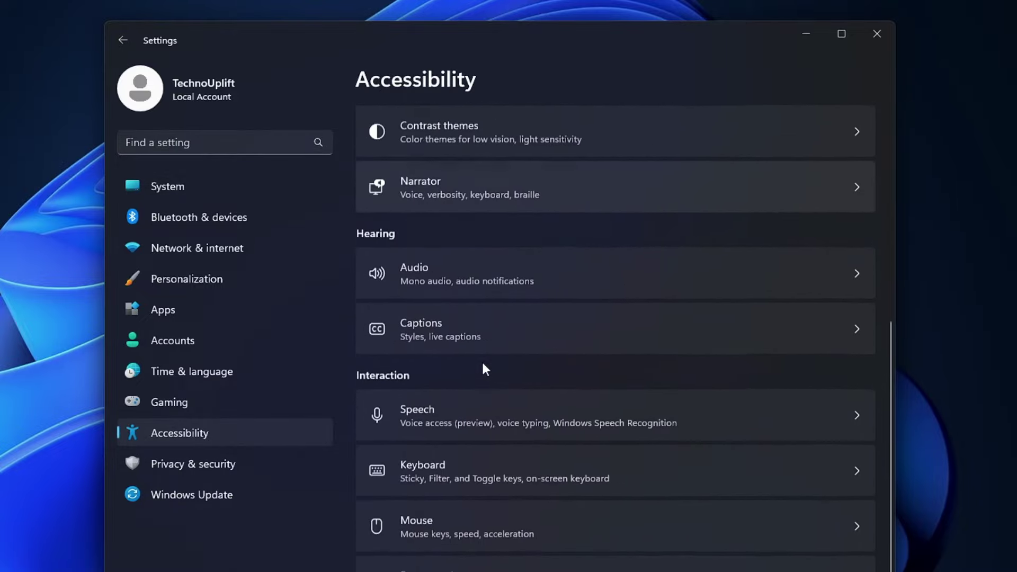
left_click(451, 461)
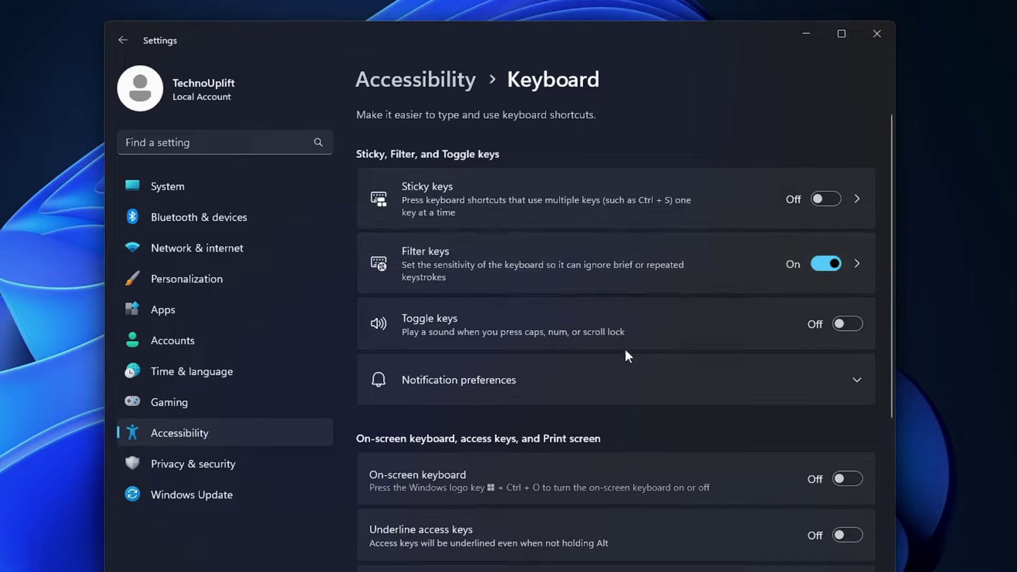
Step: Turn on the on-screen keyboard, minimize Settings and move the keyboard to the middle of the desktop
scroll(617, 355, "down", 3)
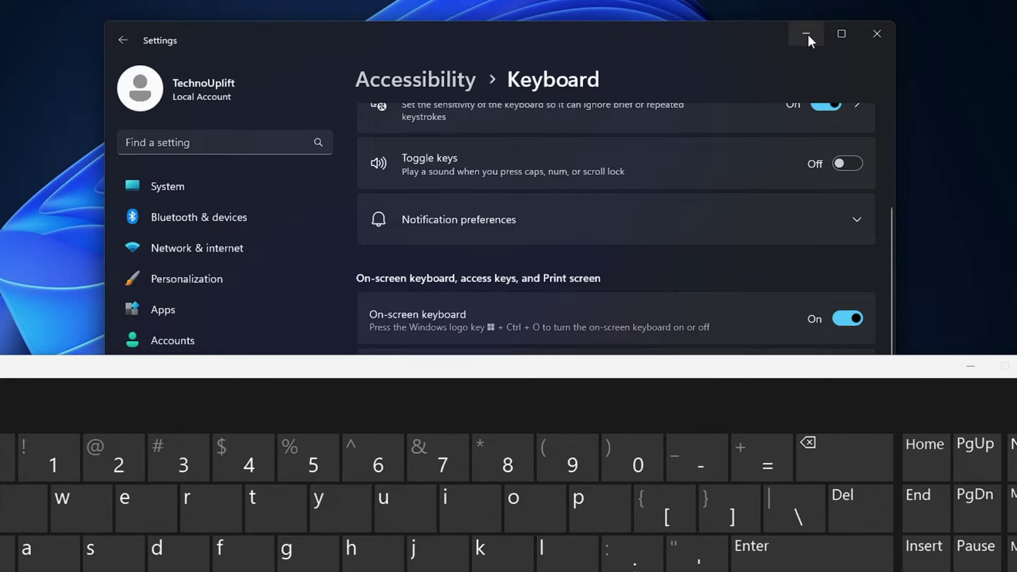
left_click(808, 34)
left_click_drag(618, 347, 651, 161)
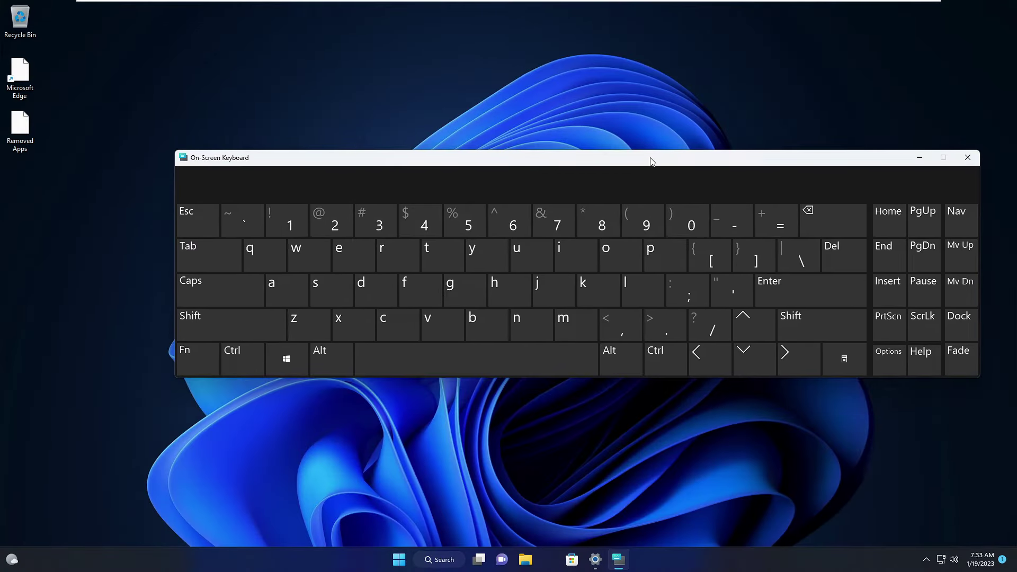
Step: Search Windows for "task s" using the on-screen keyboard and open Task Scheduler
left_click(443, 561)
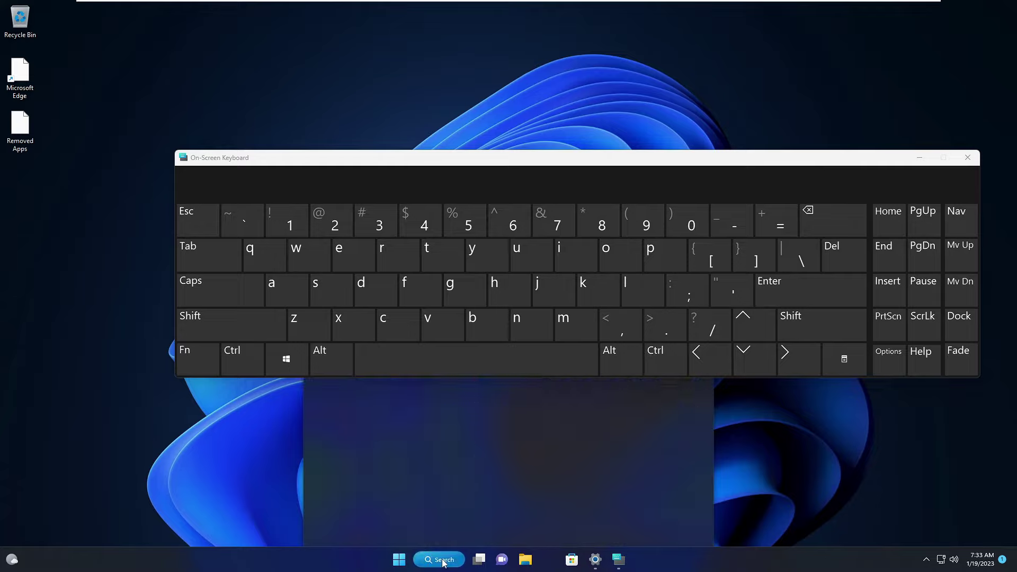
left_click(437, 257)
left_click(291, 286)
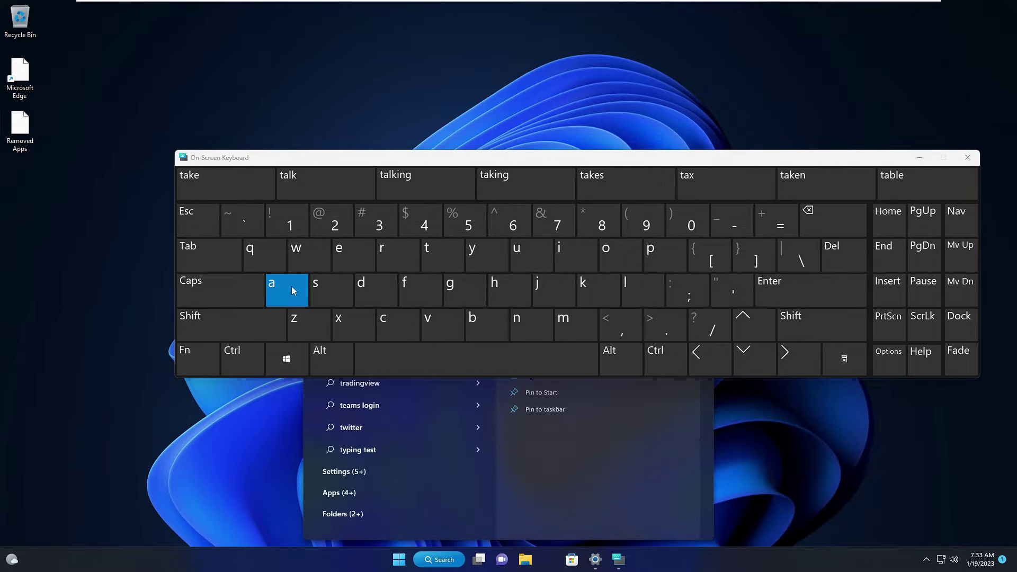
left_click(329, 291)
left_click(586, 285)
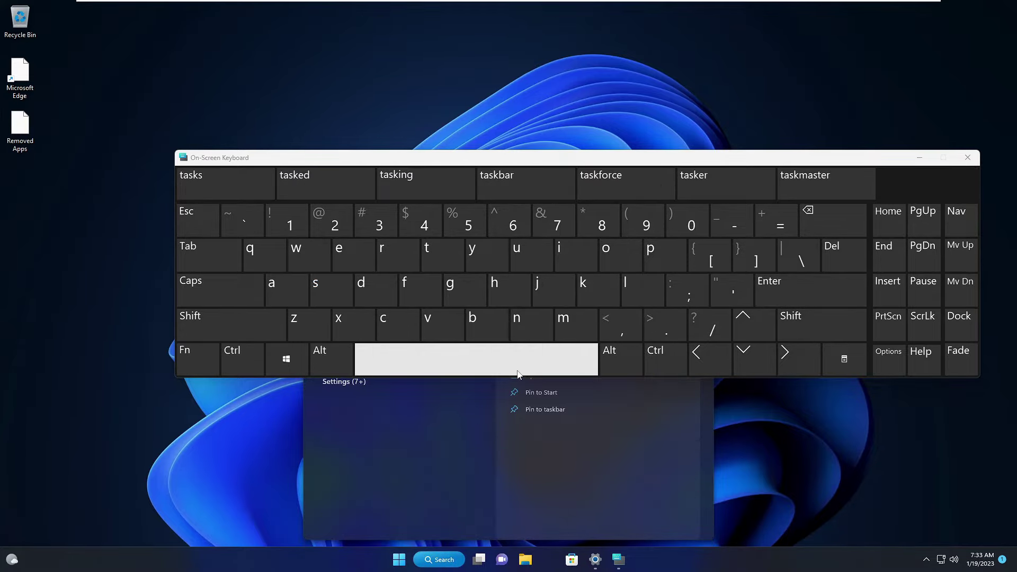
left_click(518, 371)
left_click(330, 290)
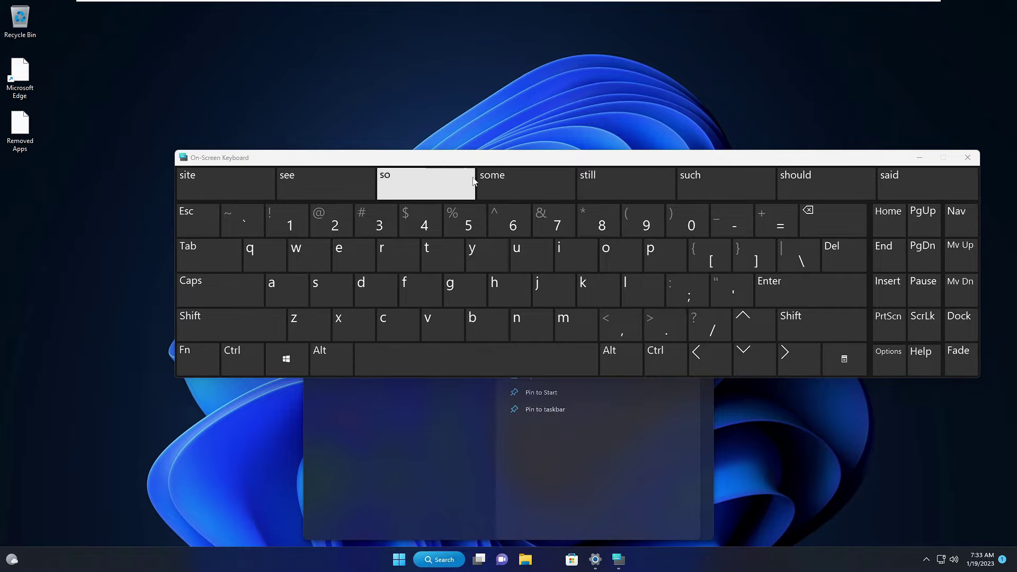
left_click_drag(484, 162, 457, 329)
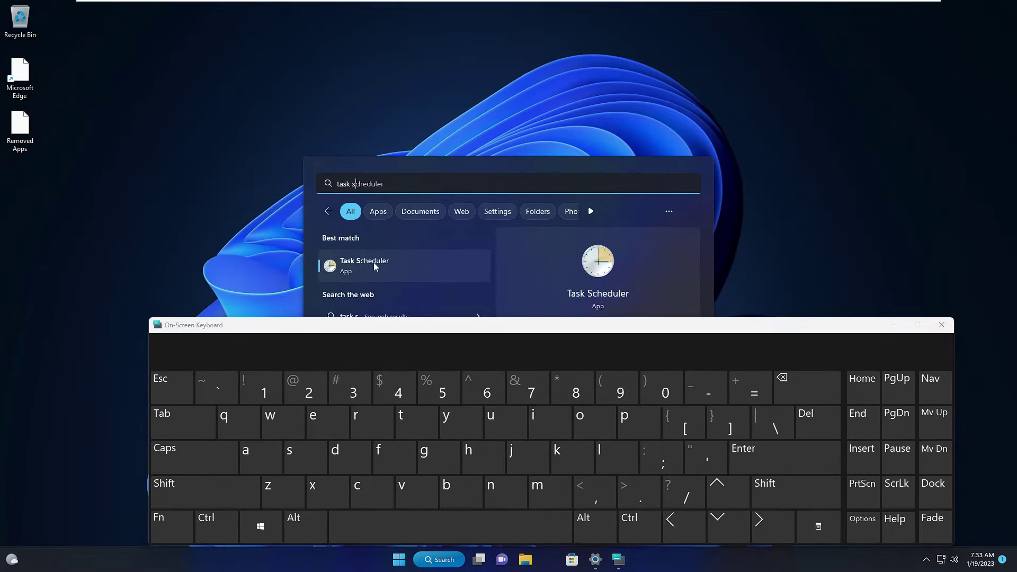
left_click(377, 263)
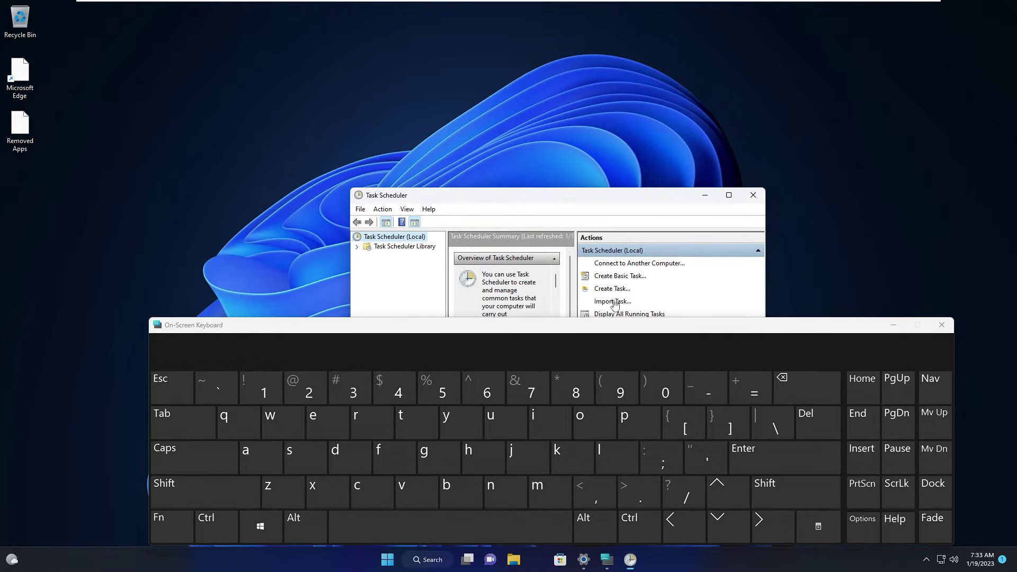
Step: Minimize the on-screen keyboard and expand Task Scheduler Library down to the Microsoft > Windows folder
left_click(892, 327)
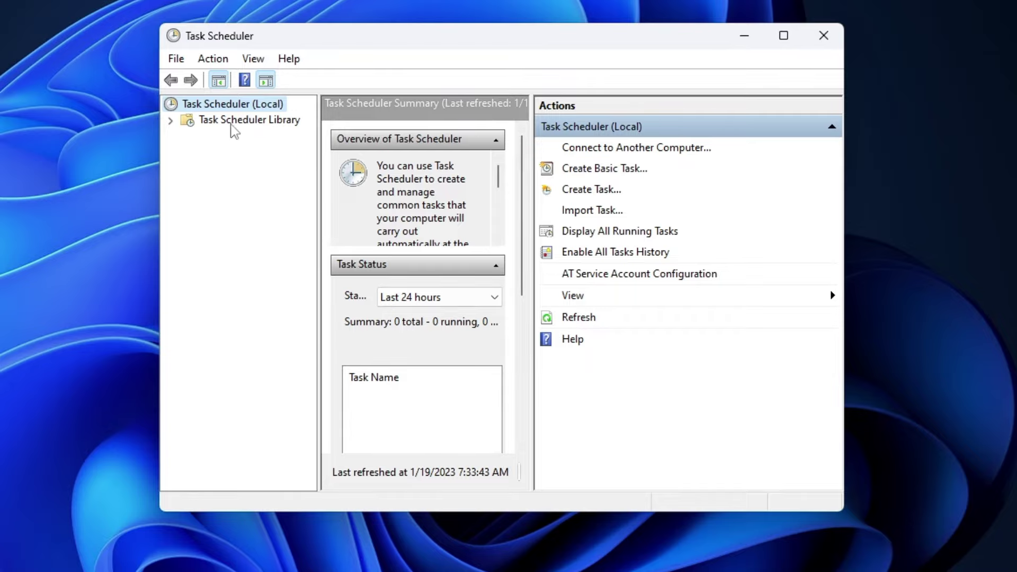
double_click(278, 123)
double_click(243, 140)
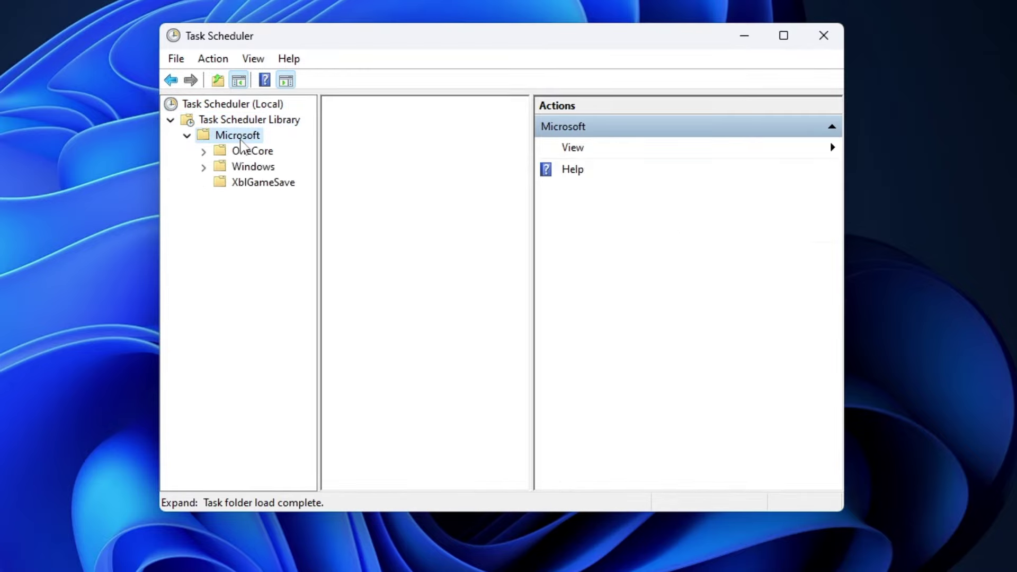
double_click(249, 167)
Step: Select the TextServicesFramework folder under Windows, run its MsCtfMonitor task and close Task Scheduler
left_click(271, 260)
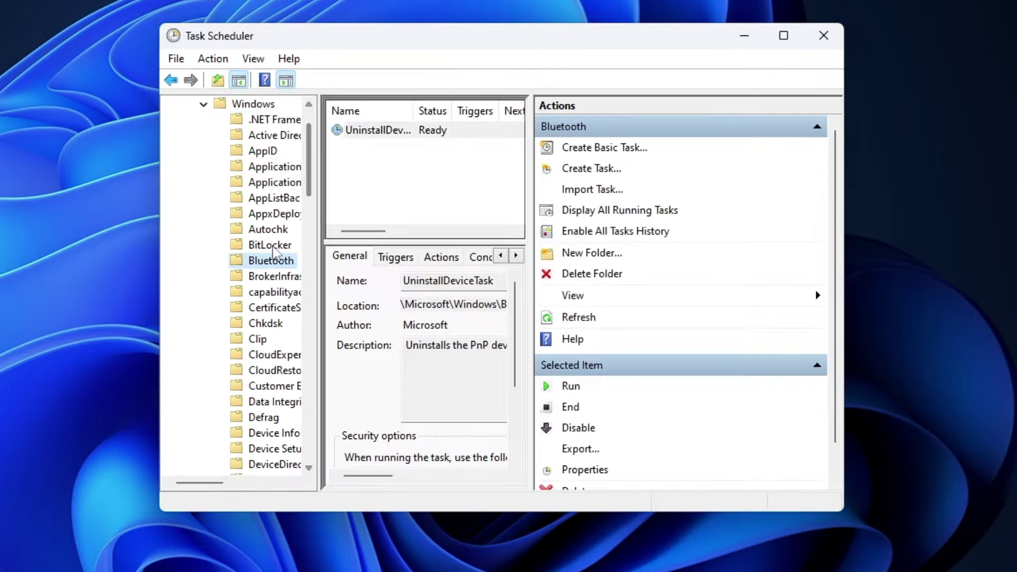
left_click(270, 245)
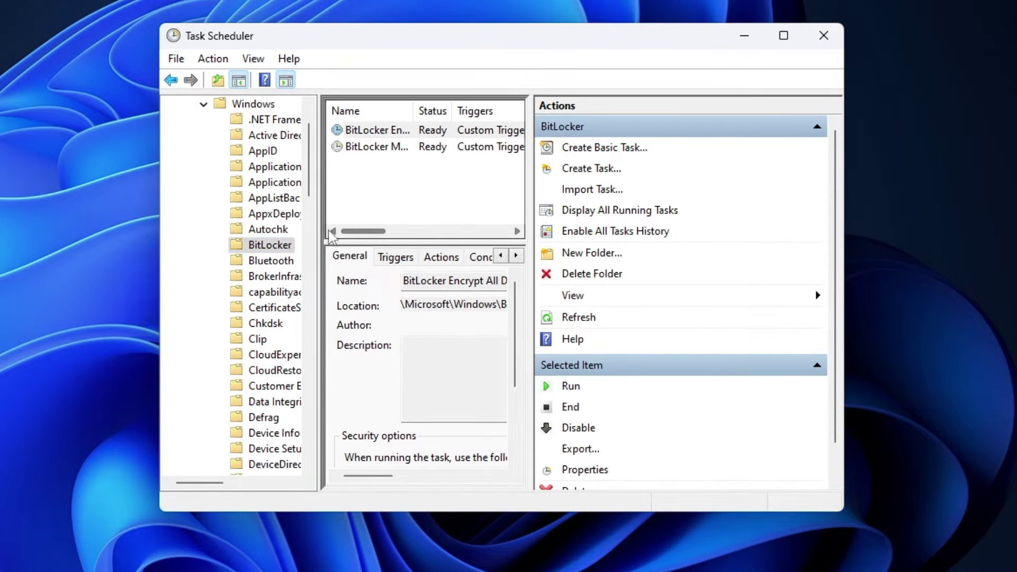
left_click_drag(317, 221, 406, 221)
scroll(308, 266, "down", 8)
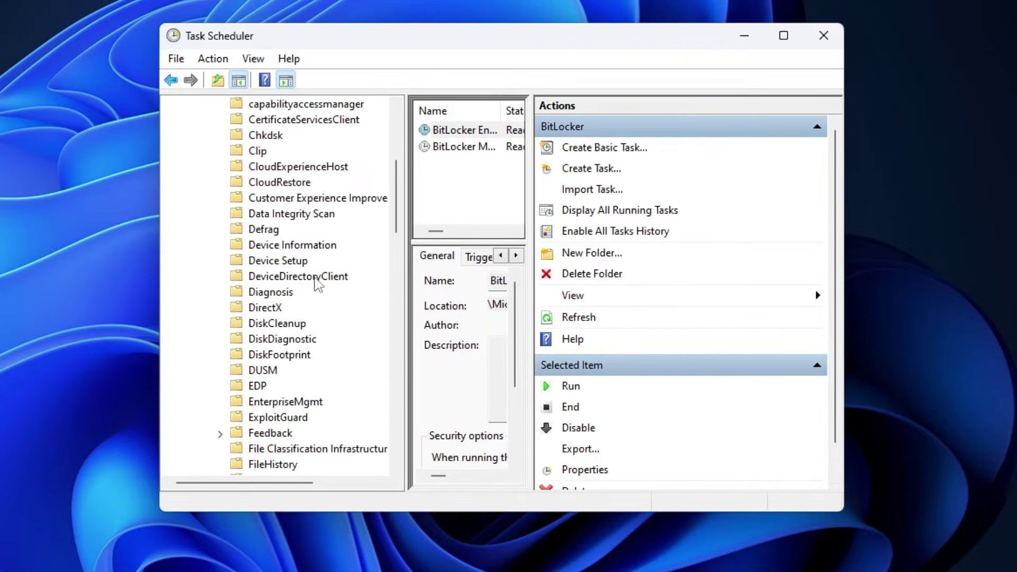
left_click(271, 245)
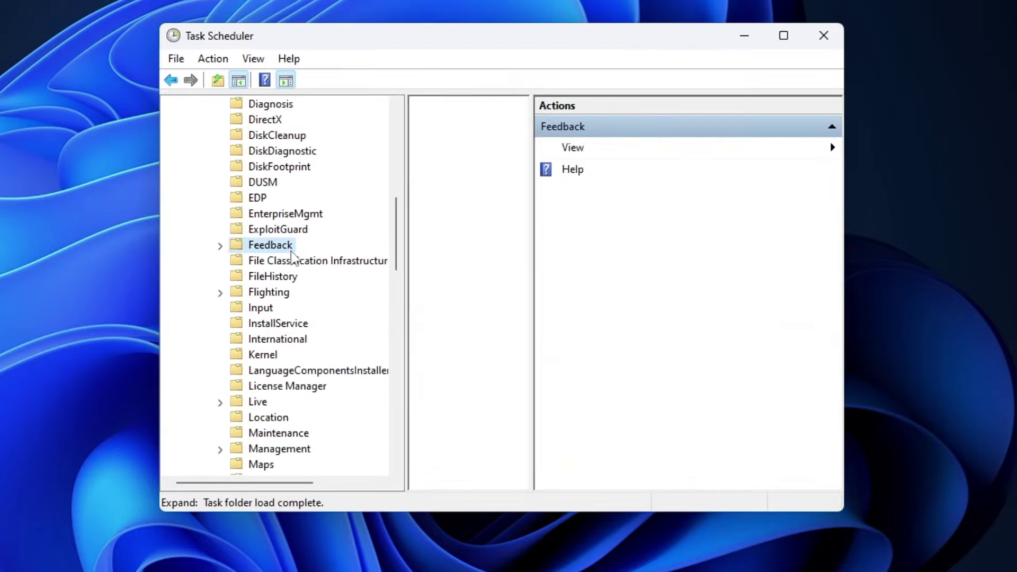
left_click(294, 261)
scroll(296, 297, "down", 2)
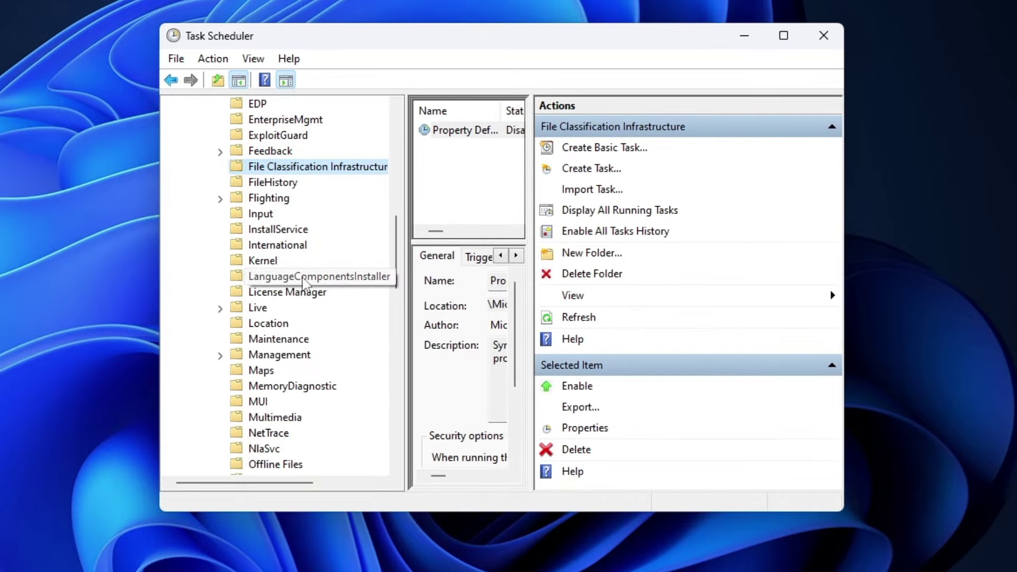
scroll(268, 305, "down", 15)
left_click(293, 214)
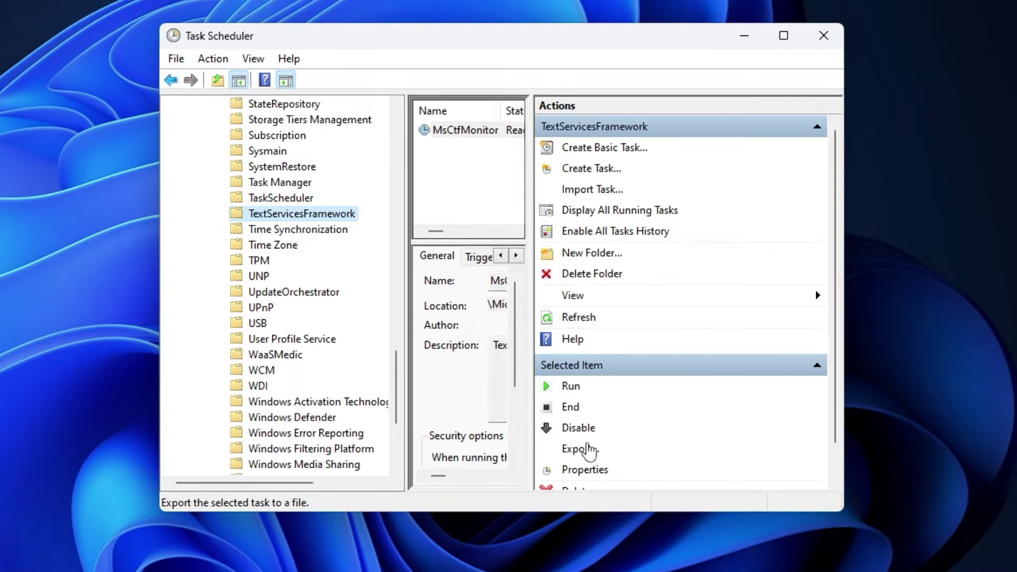
left_click(556, 388)
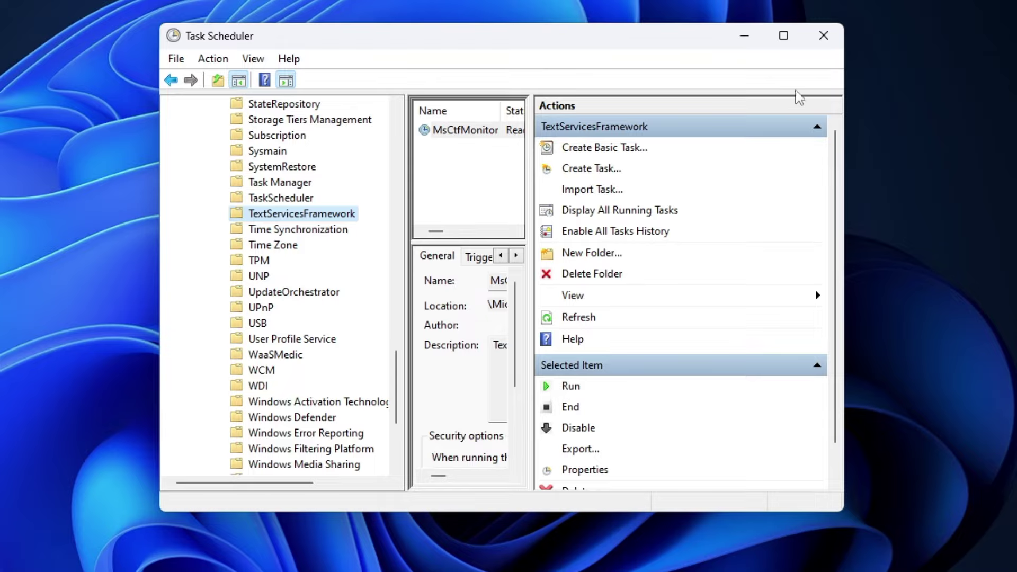
left_click(824, 35)
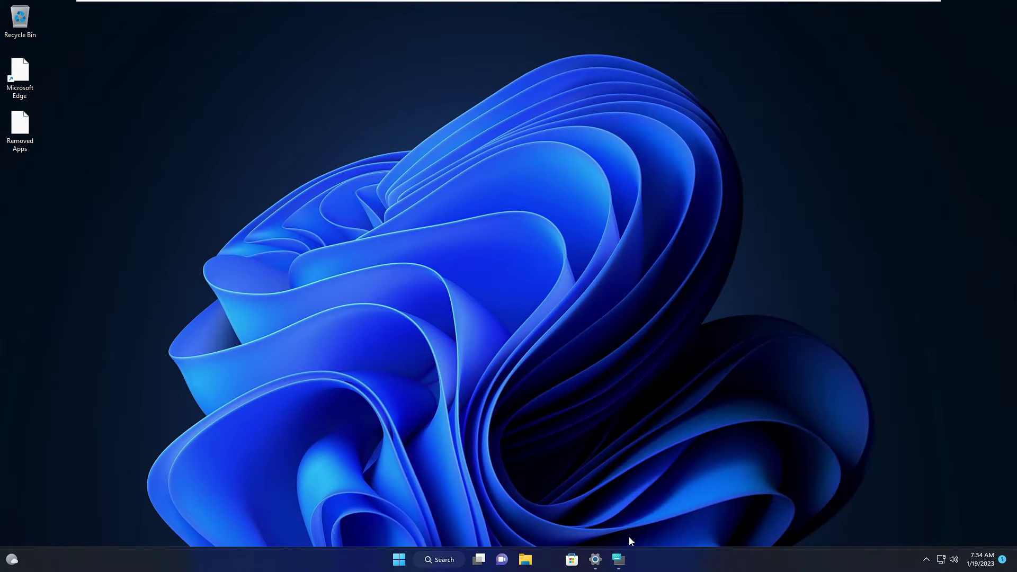
Step: Restore the on-screen keyboard and move it to the upper part of the desktop
left_click(618, 559)
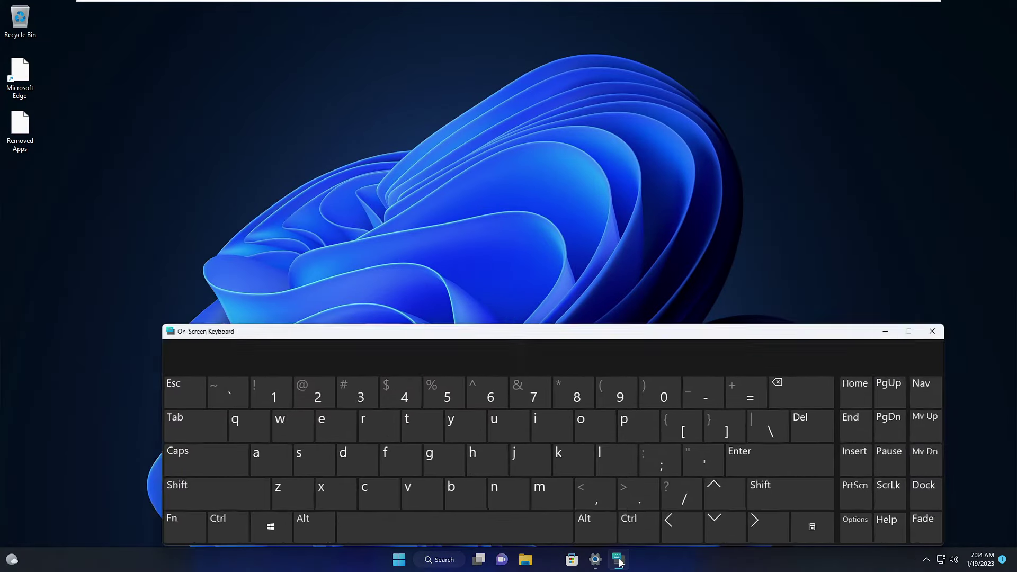
left_click_drag(587, 326, 633, 75)
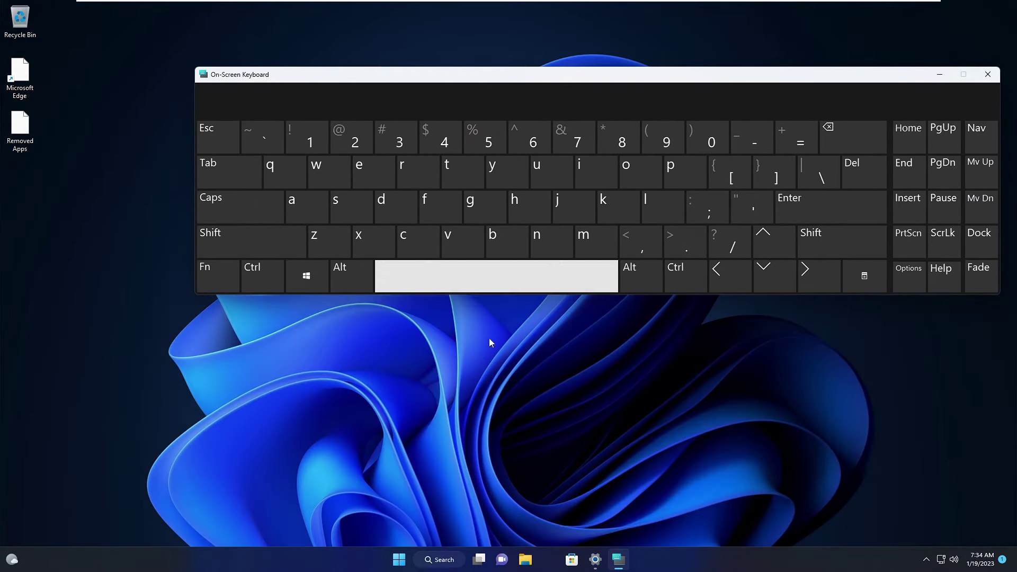
Step: Search Windows for "uodate" using the on-screen keyboard and move the keyboard down, clear of the best match
left_click(439, 564)
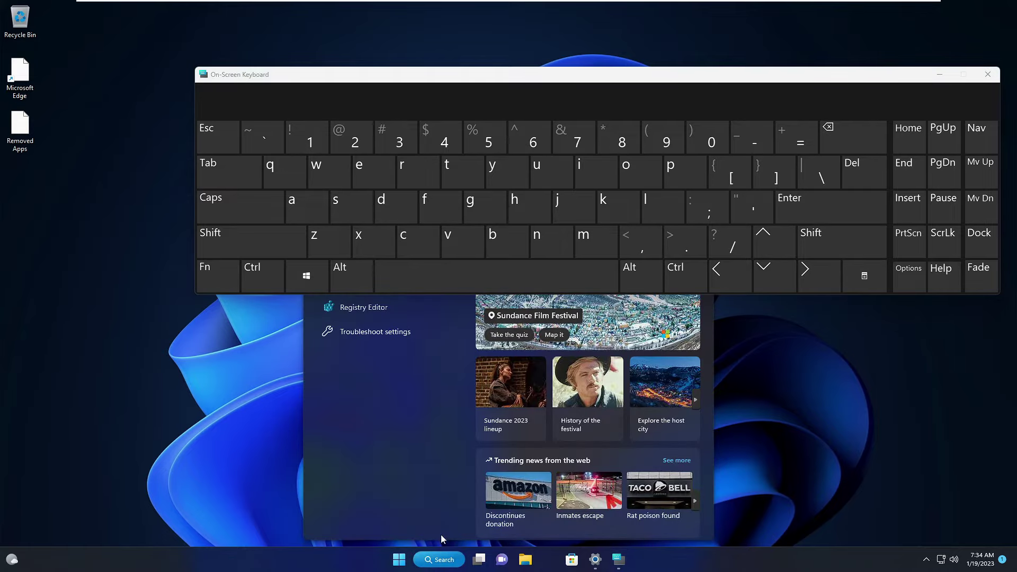
left_click(545, 176)
left_click(629, 175)
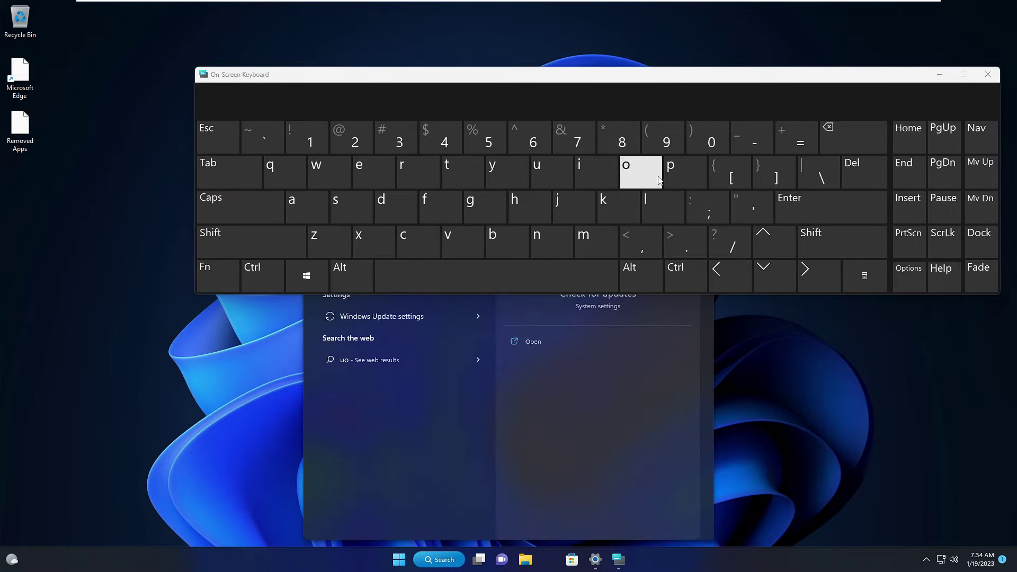
left_click(390, 209)
left_click(317, 205)
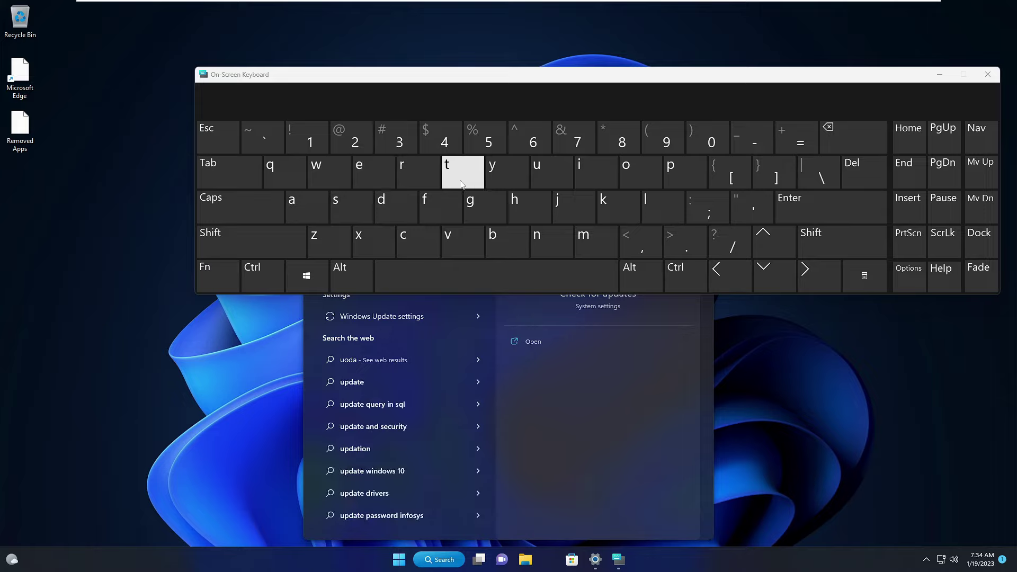
left_click(461, 172)
left_click(376, 174)
left_click_drag(494, 80, 479, 370)
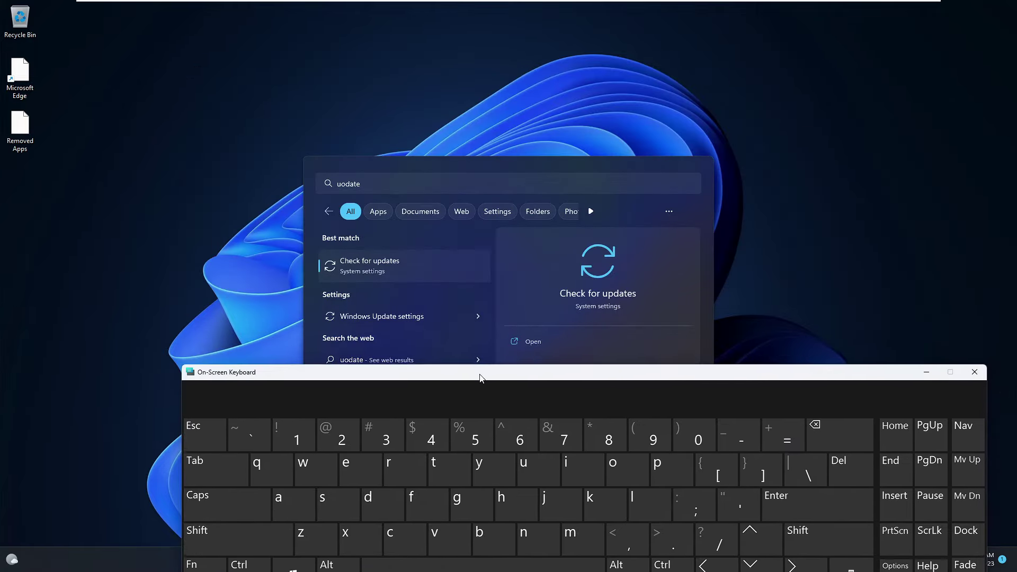
Step: Open Check for updates, minimize the on-screen keyboard to review the Windows Update page, and close Settings
left_click(392, 266)
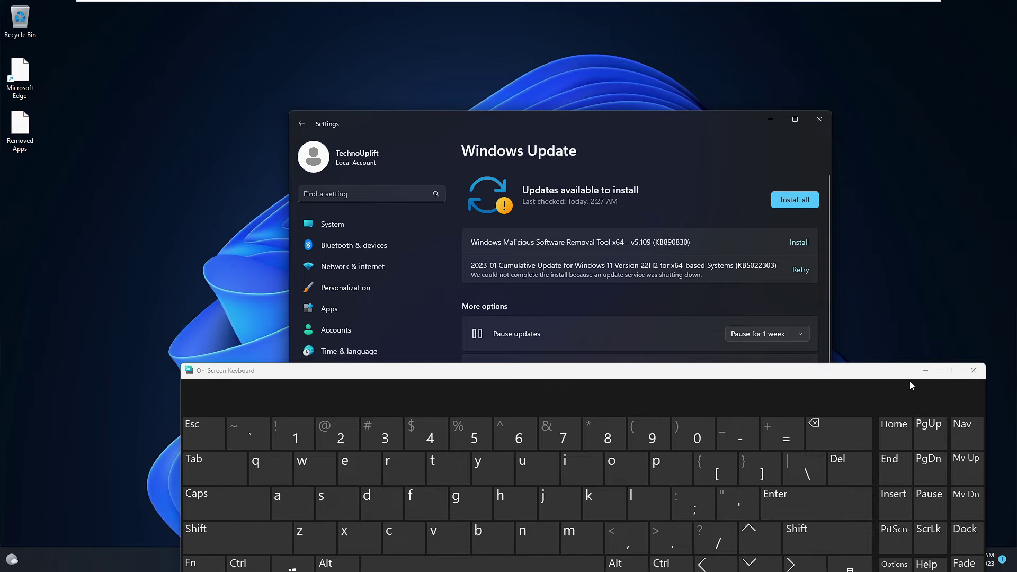
left_click(926, 371)
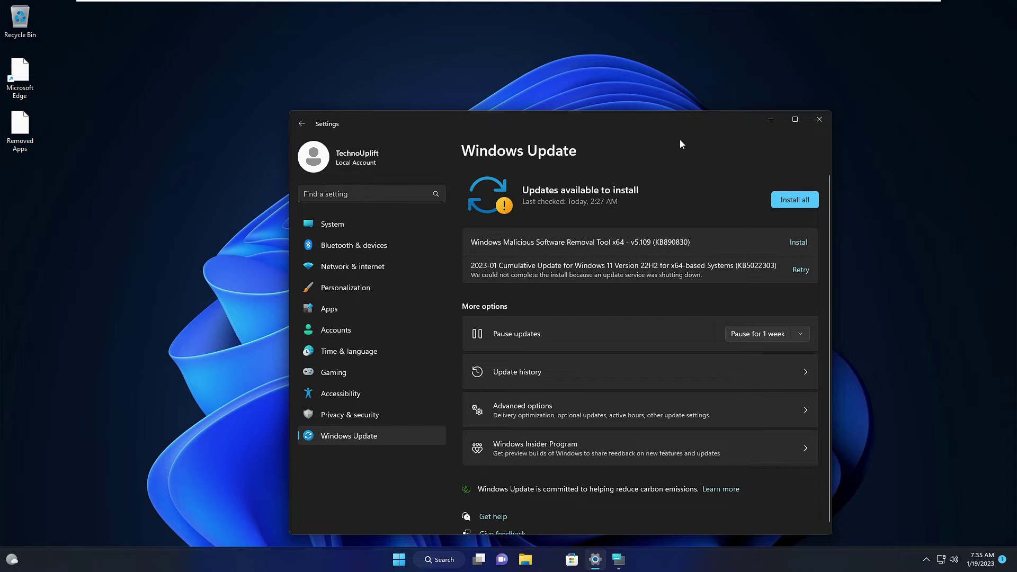
left_click(820, 119)
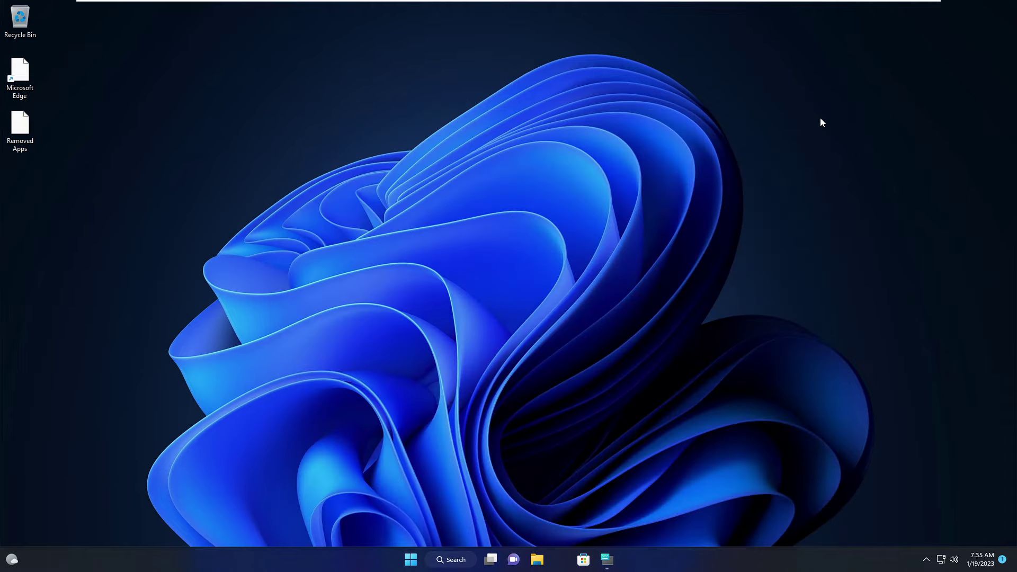